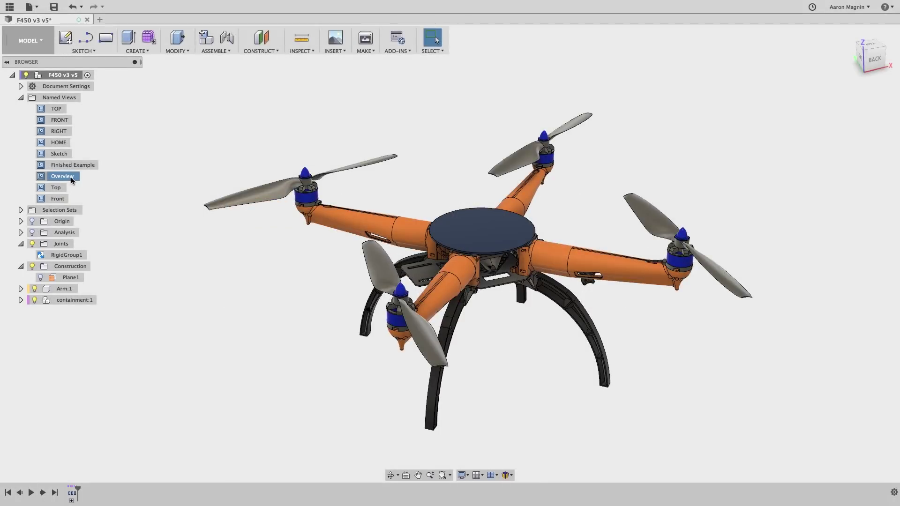
- Restore the Overview and Finished Example named views, then hide and reshow the arm to examine the motor wiring inside
double_click(72, 178)
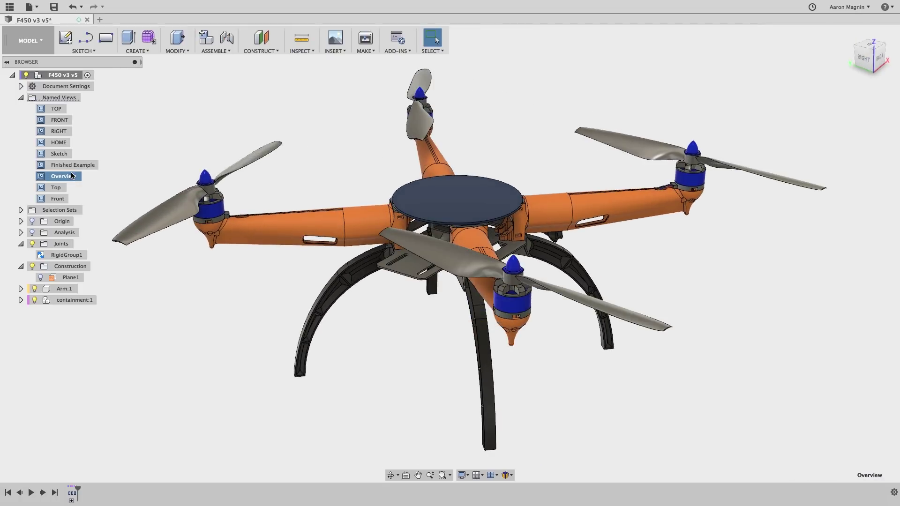
double_click(70, 166)
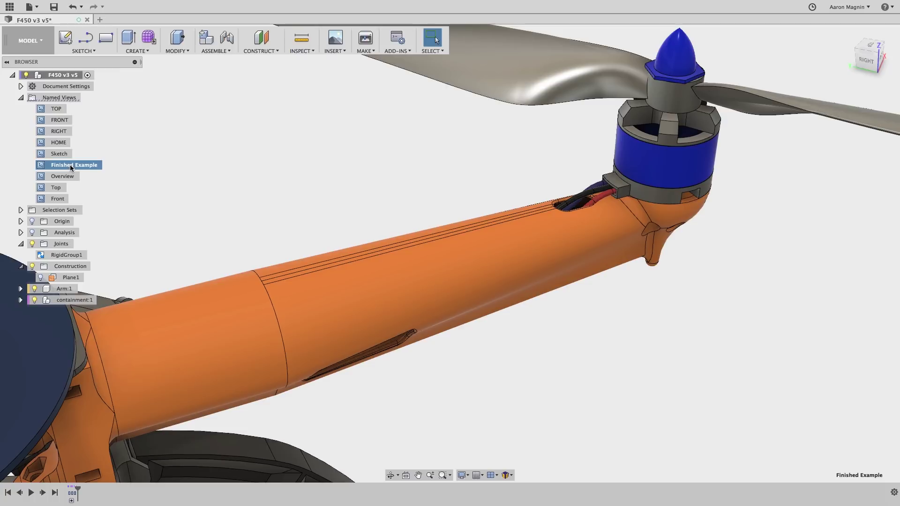
click(331, 296)
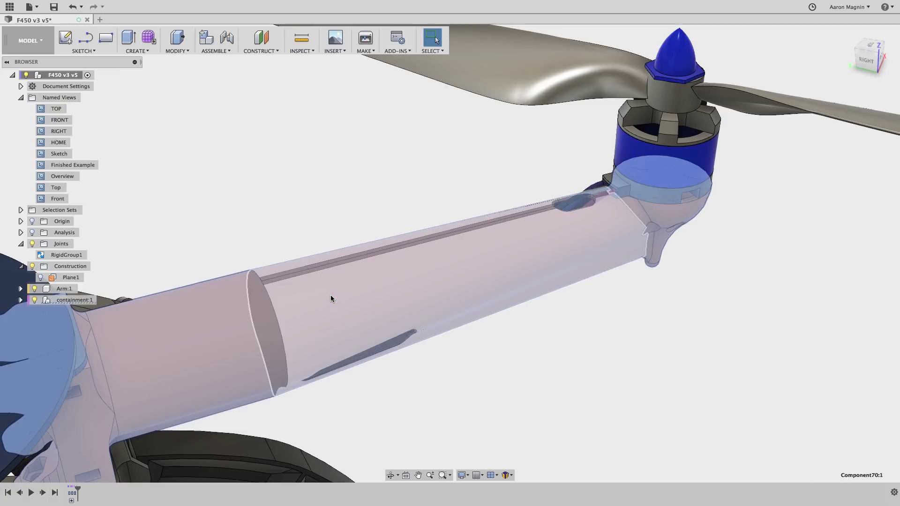
key(v)
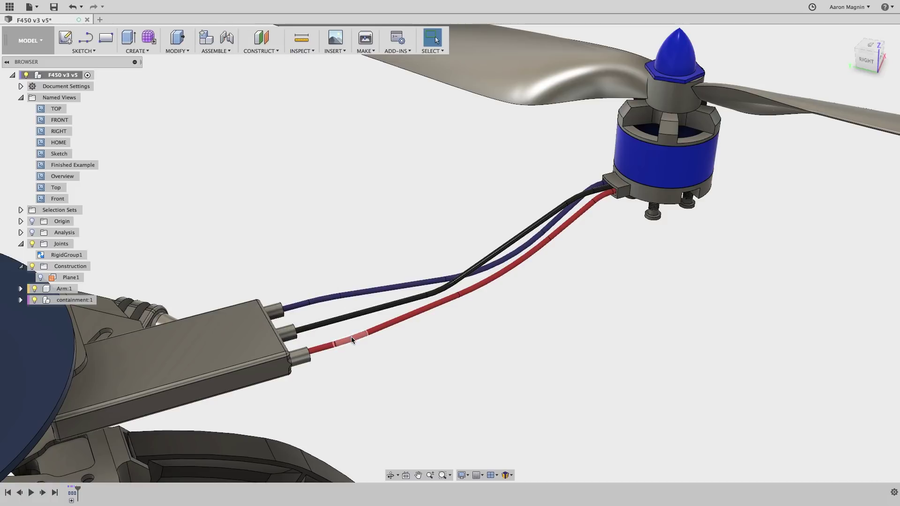
key(v)
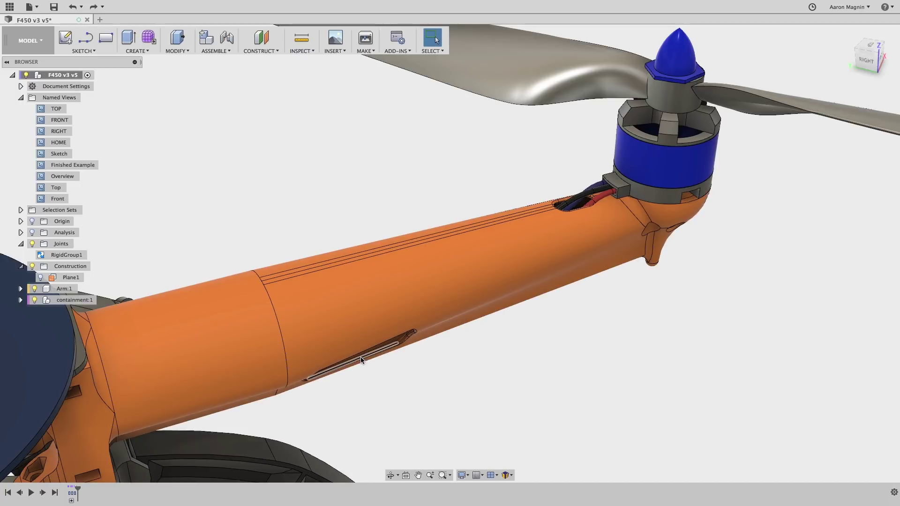
- Set the opacity of the opposite, unwired arm to 10% and make that arm unselectable
scroll(370, 383, down, 5)
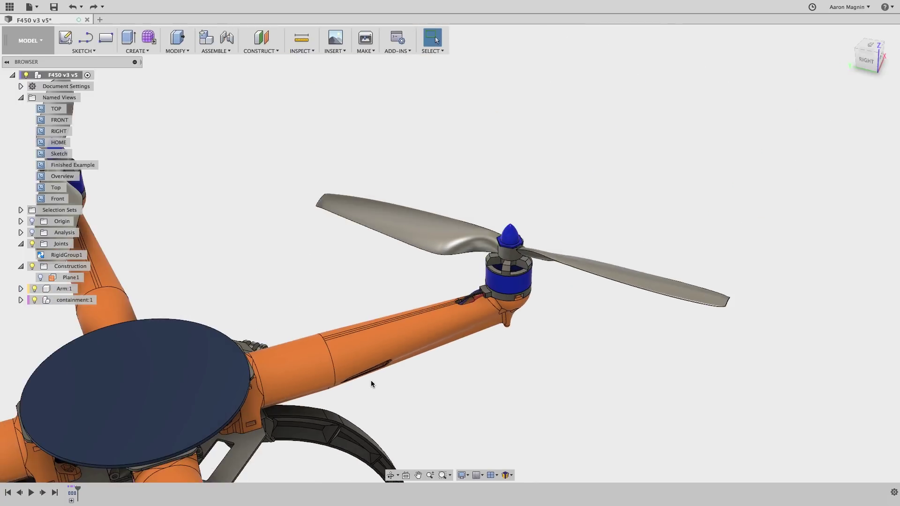
shift+middle_drag(370, 381, 319, 316)
scroll(216, 274, up, 5)
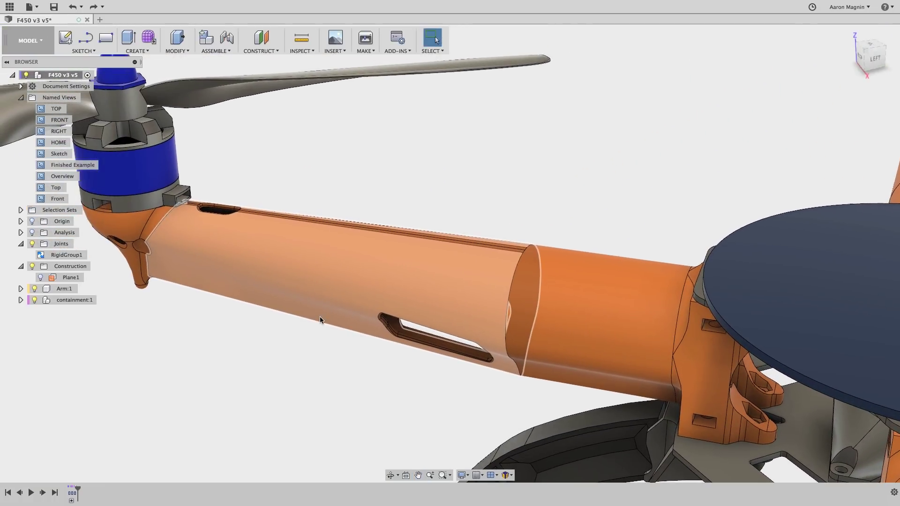
click(325, 276)
right_click(325, 275)
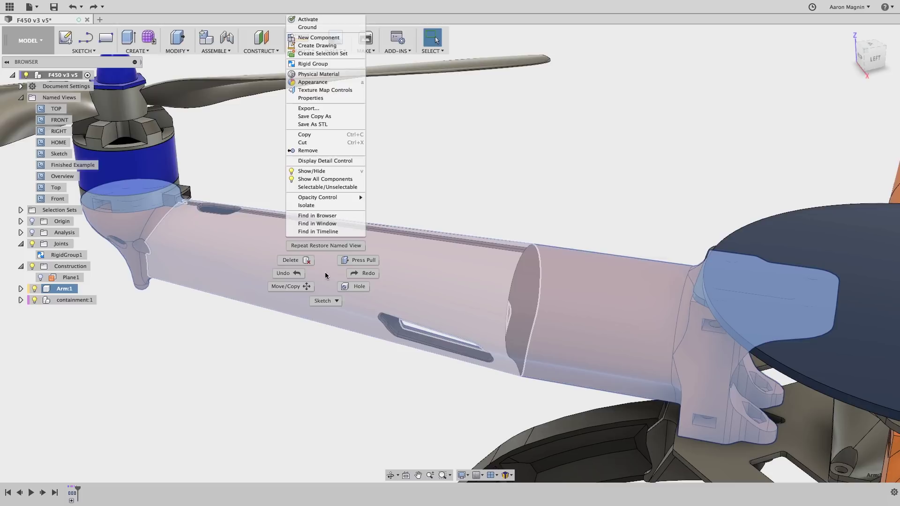
mouse_move(343, 202)
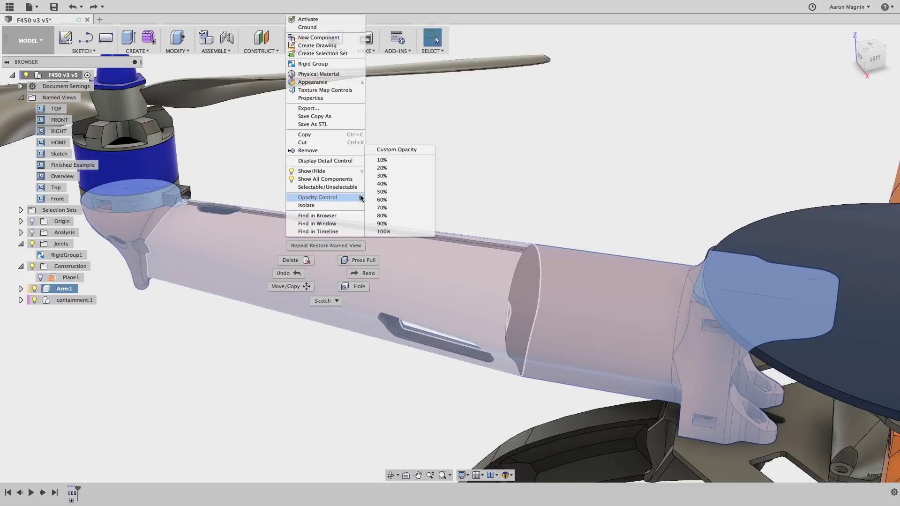
click(390, 161)
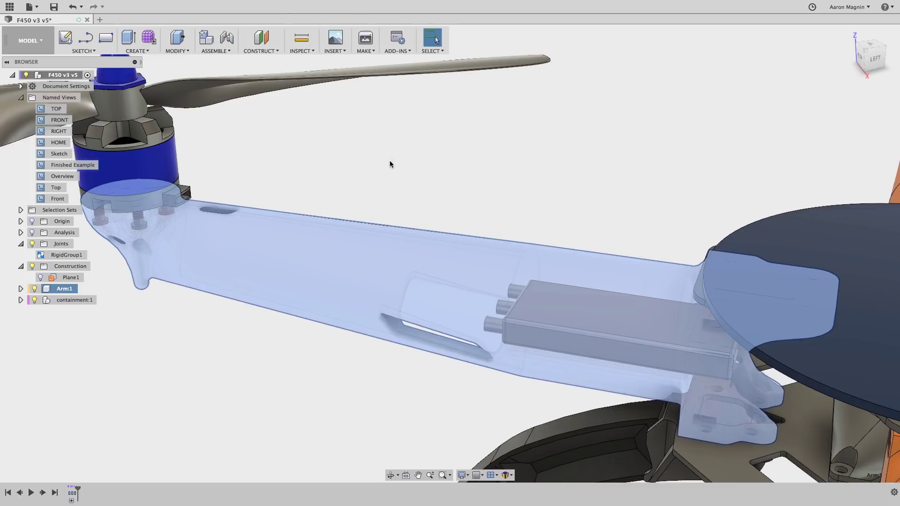
click(390, 164)
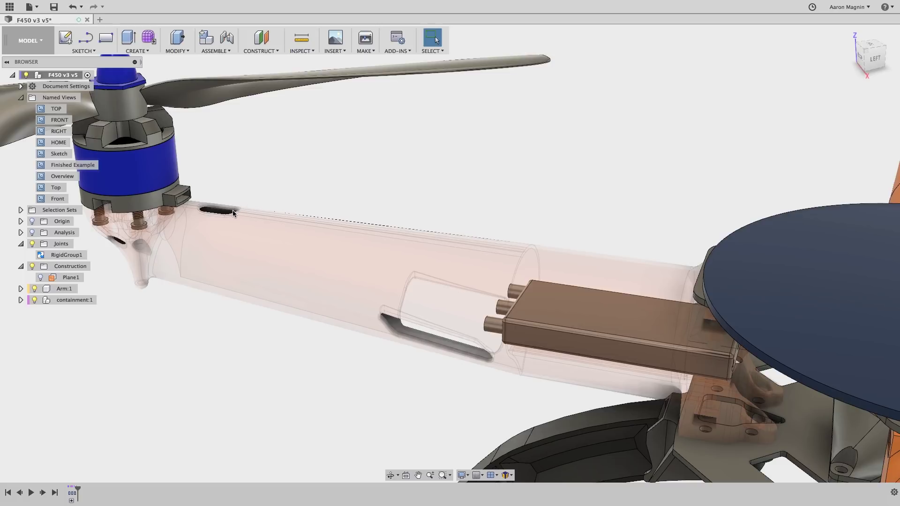
right_click(266, 237)
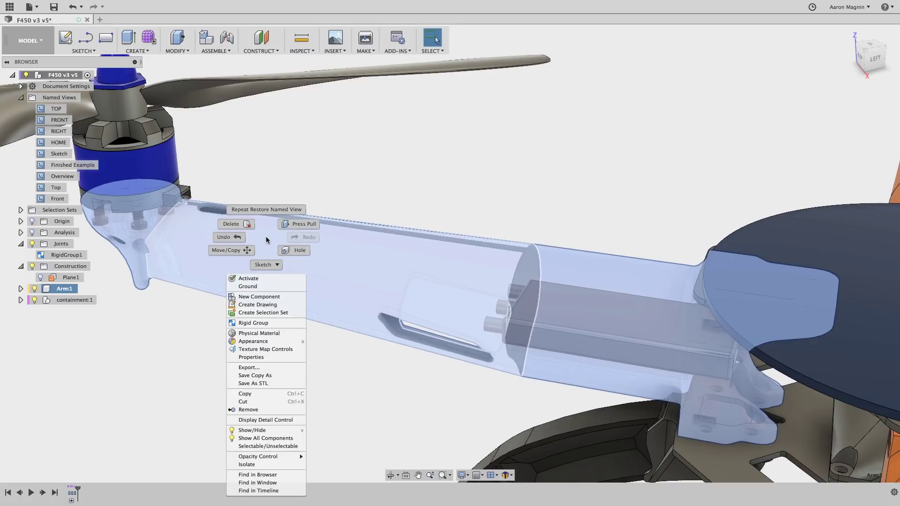
click(261, 448)
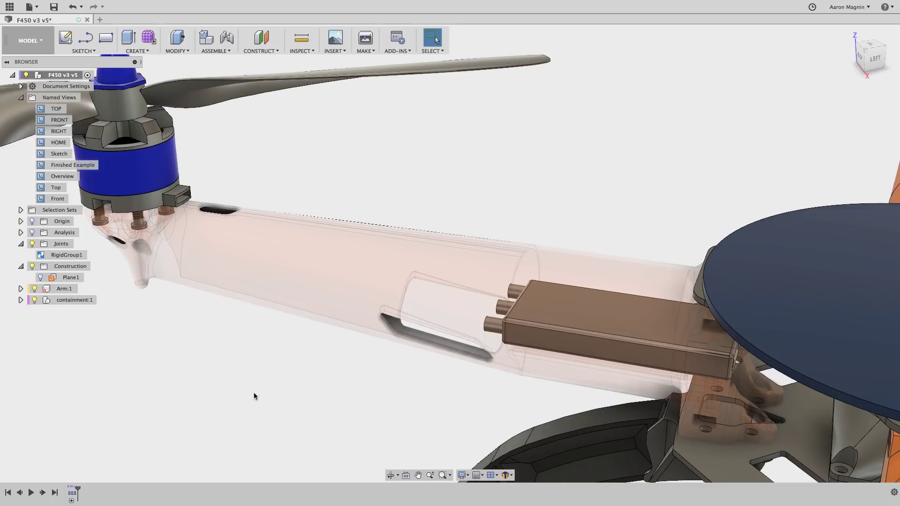
- Create a sketch on the first wire hole's face inside the motor's connector and project that face into it
mouse_move(261, 176)
middle_down()
mouse_move(296, 186)
mouse_move(281, 179)
mouse_move(259, 189)
middle_up()
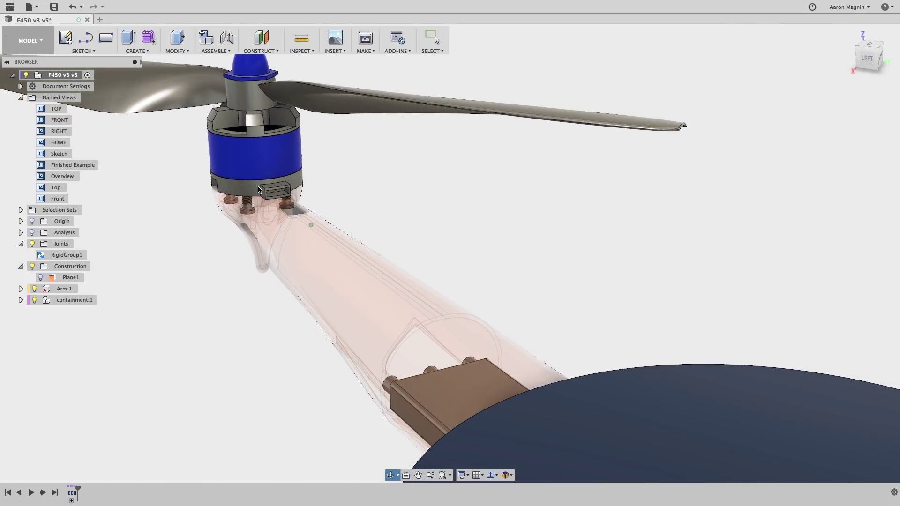
scroll(258, 189, up, 5)
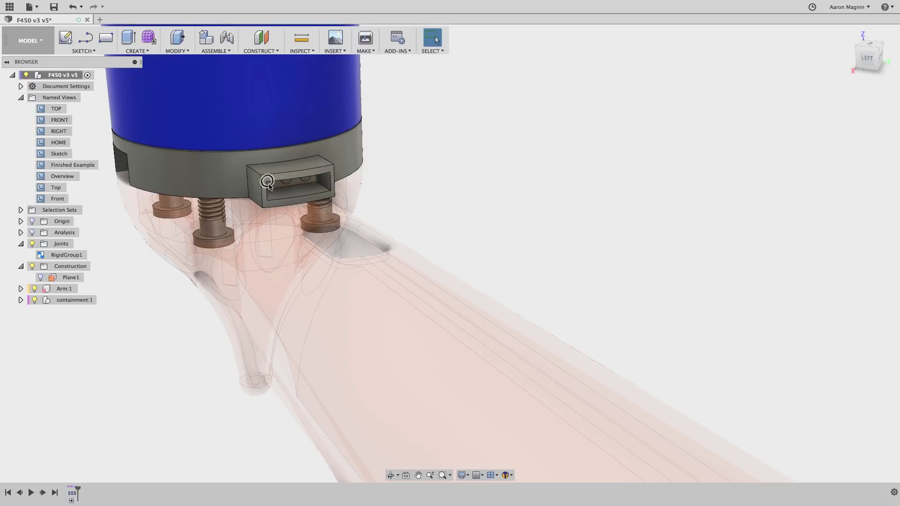
click(65, 37)
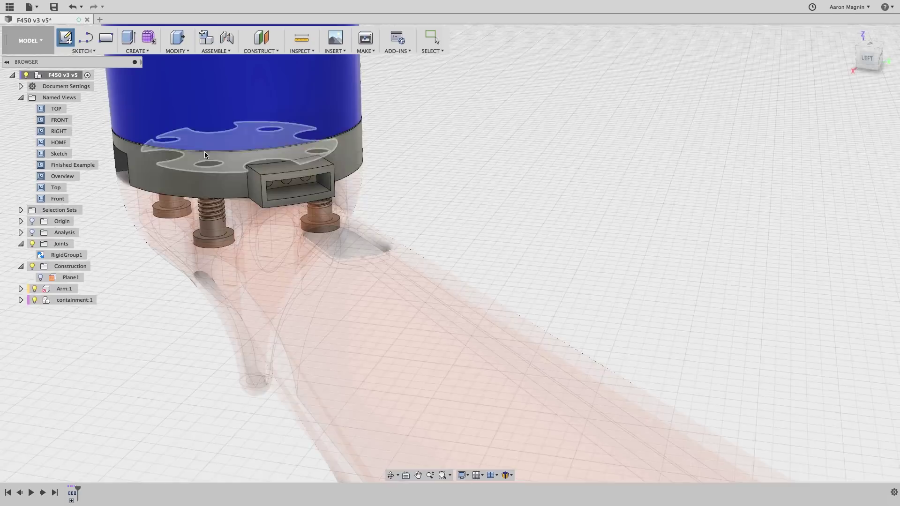
click(267, 185)
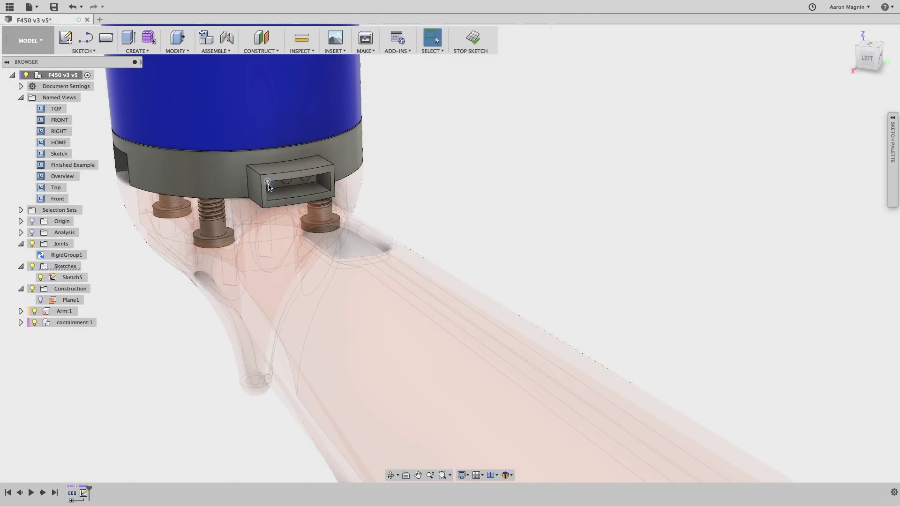
key(p)
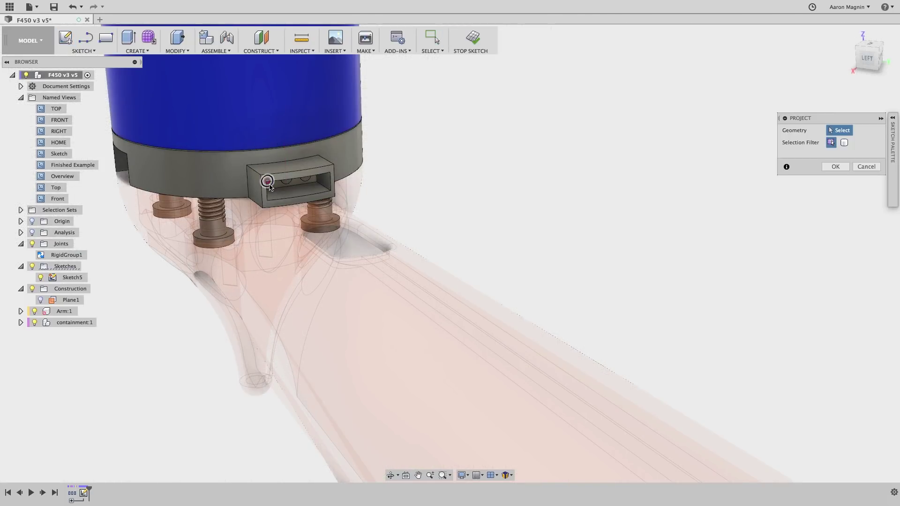
key(Escape)
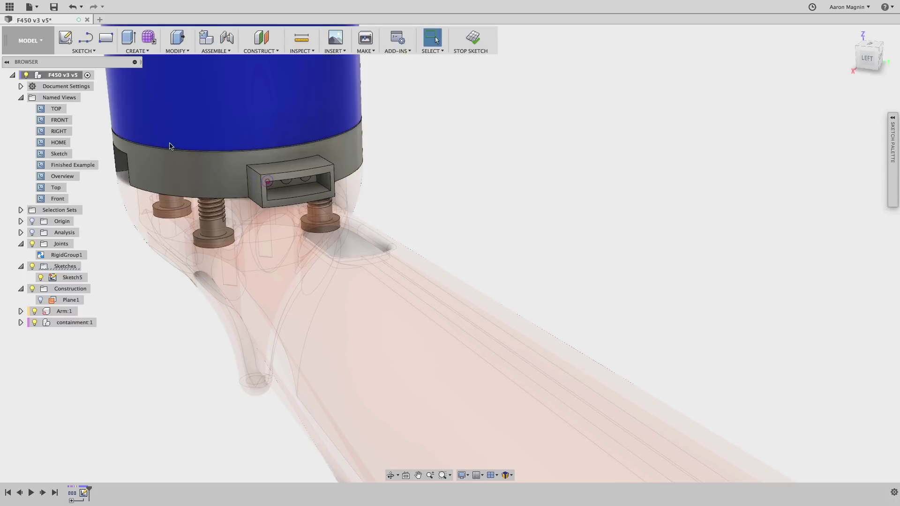
- Sketch a three-point spline from the projected wire hole's centre outward past the motor connector
click(83, 50)
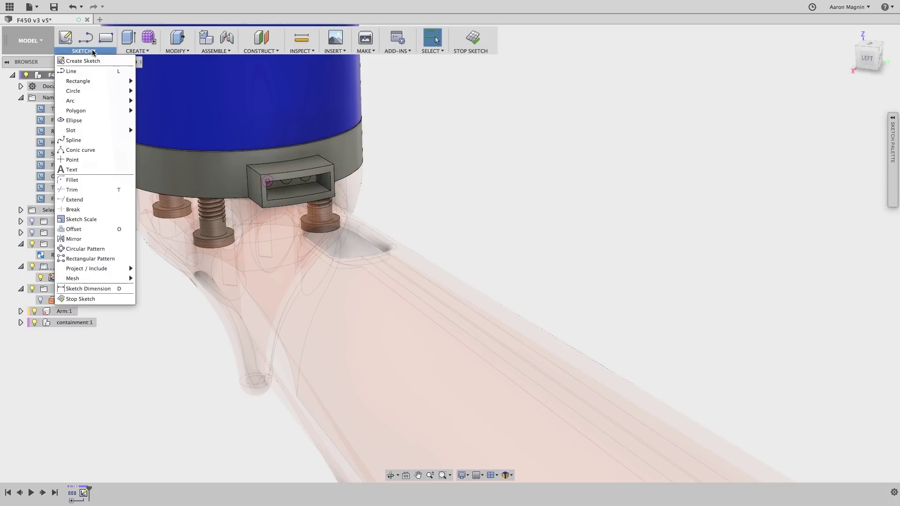
click(97, 143)
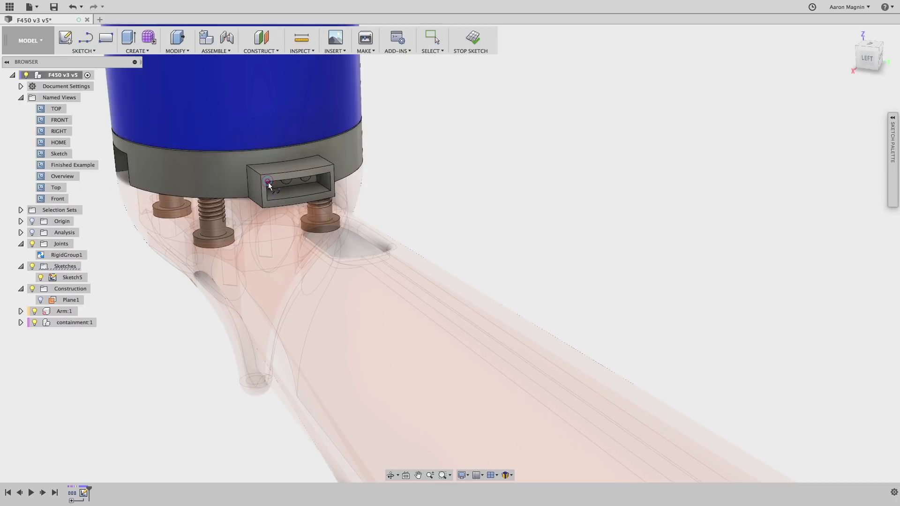
click(268, 182)
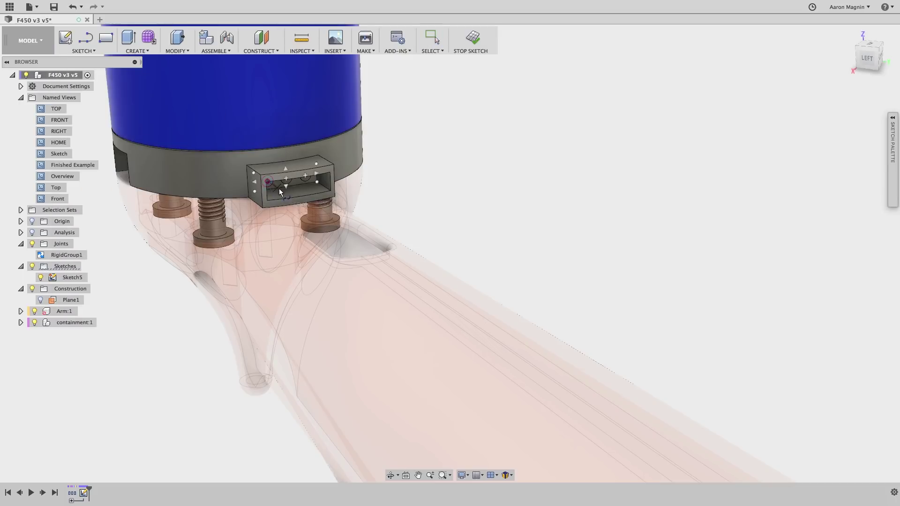
click(375, 218)
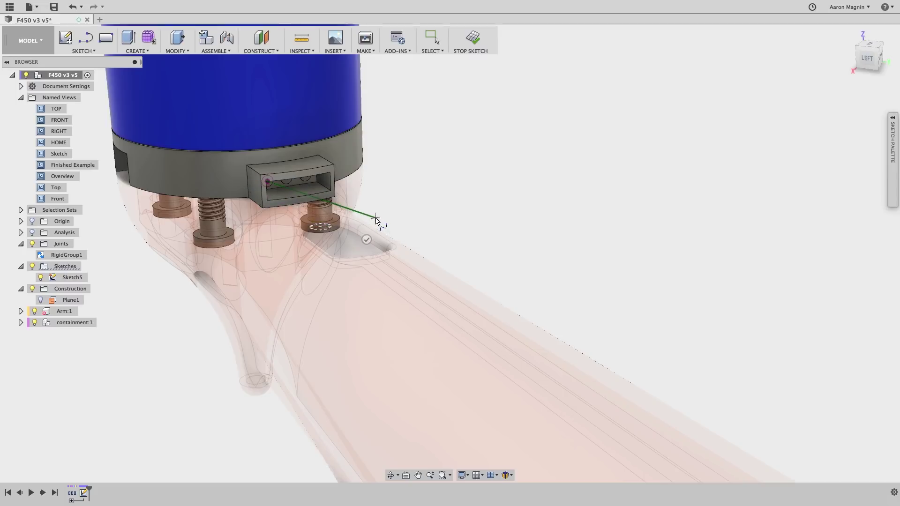
click(462, 237)
key(Return)
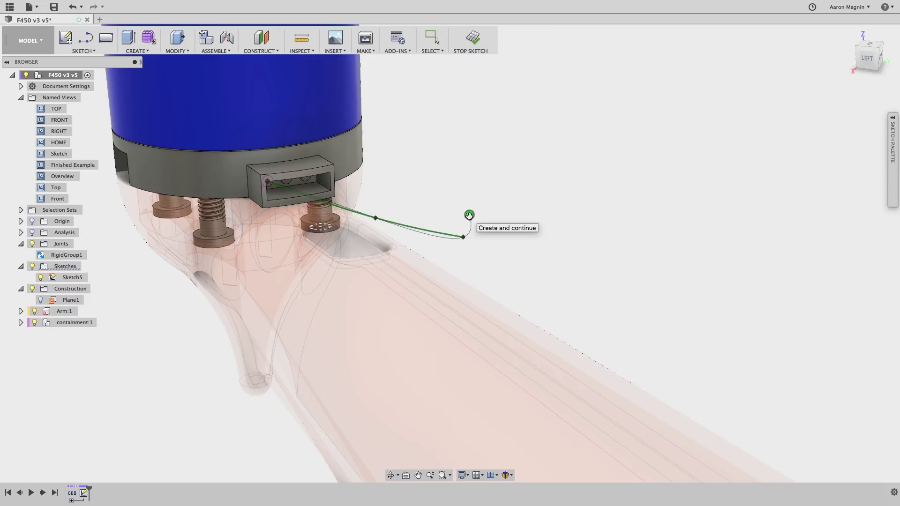
- Move the spline's end point in 3D down the arm's length and about 23.7 mm across it
shift+middle_drag(469, 219, 486, 226)
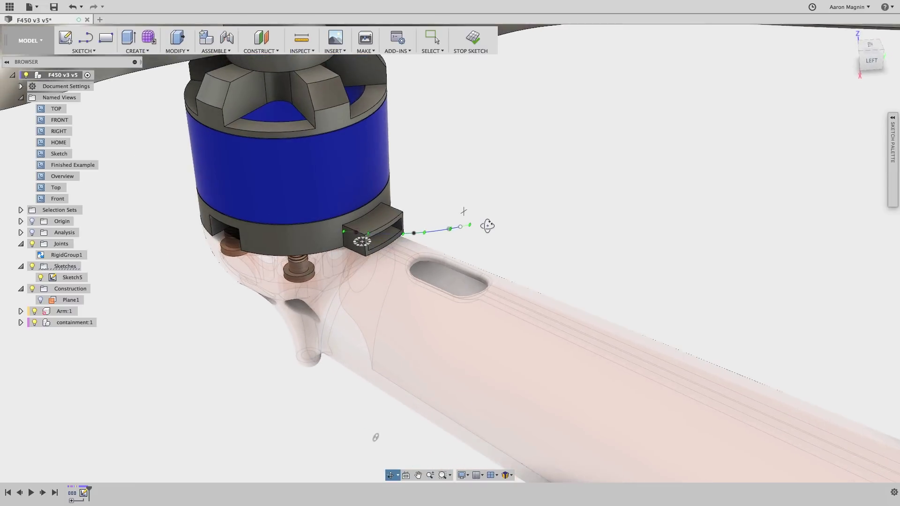
scroll(488, 231, up, 2)
key(m)
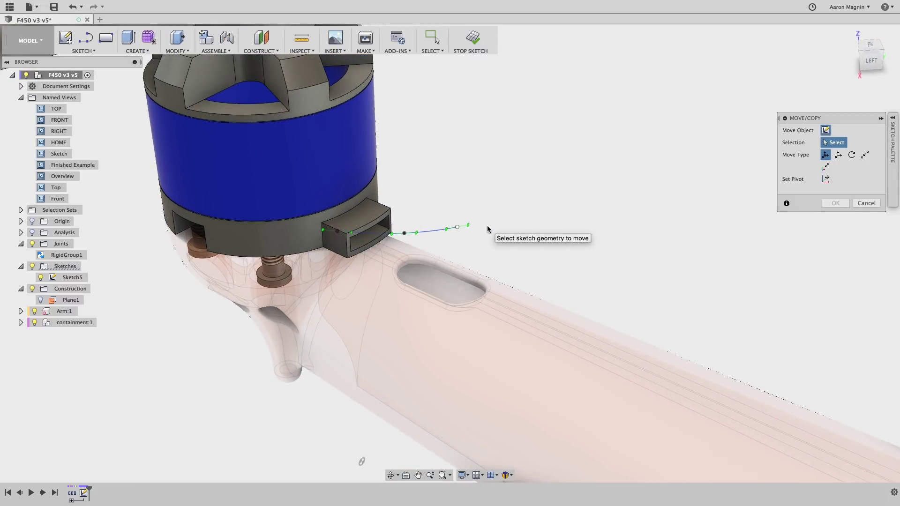
click(458, 227)
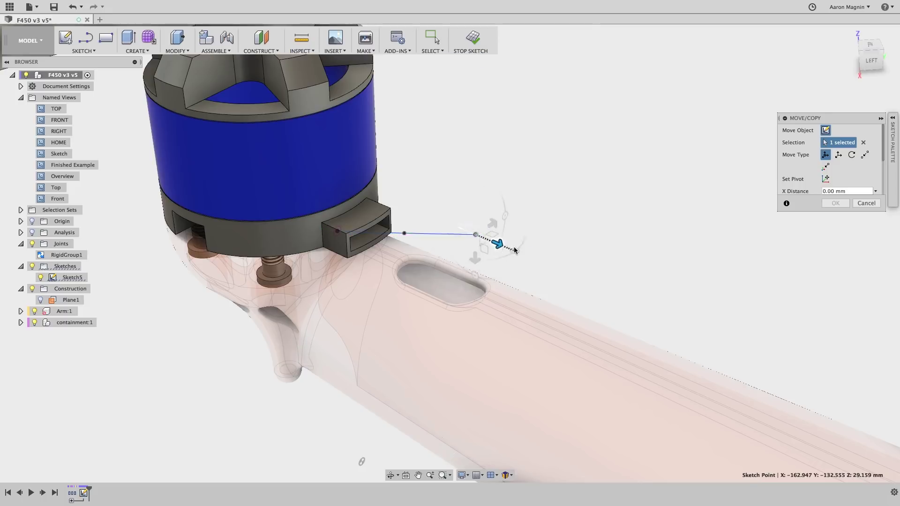
mouse_move(514, 250)
mouse_down()
mouse_move(791, 367)
mouse_move(746, 367)
mouse_move(676, 445)
mouse_up()
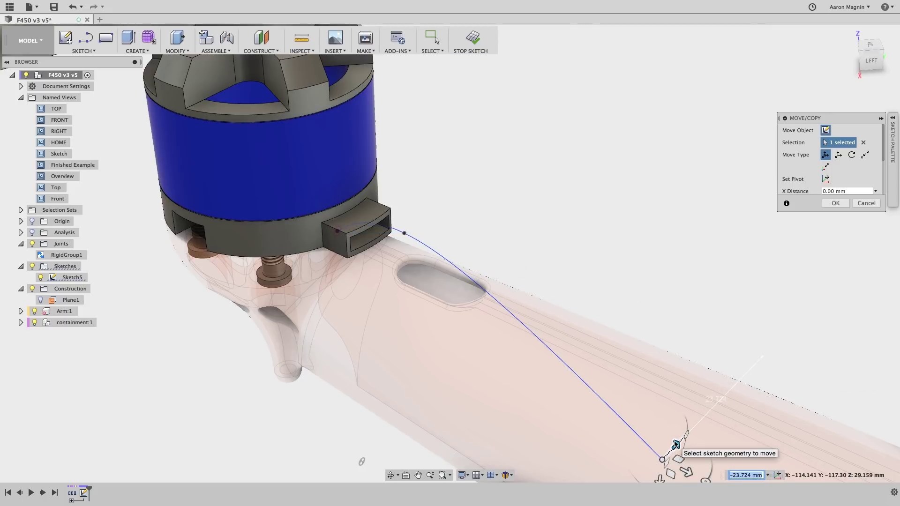
- Move the spline's middle point about 38.9 mm along the arm and about 11.6 mm across it
click(404, 234)
drag(412, 235, 697, 338)
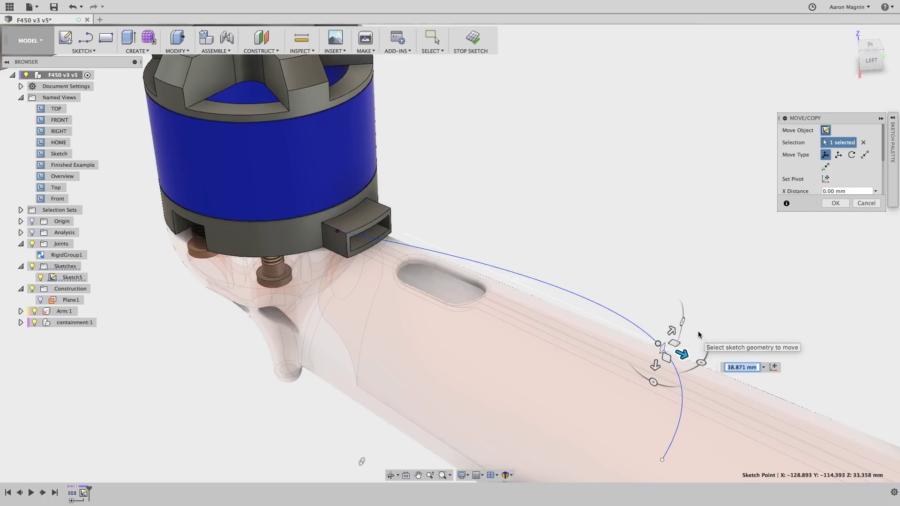
shift+middle_drag(697, 338, 663, 336)
drag(671, 321, 600, 319)
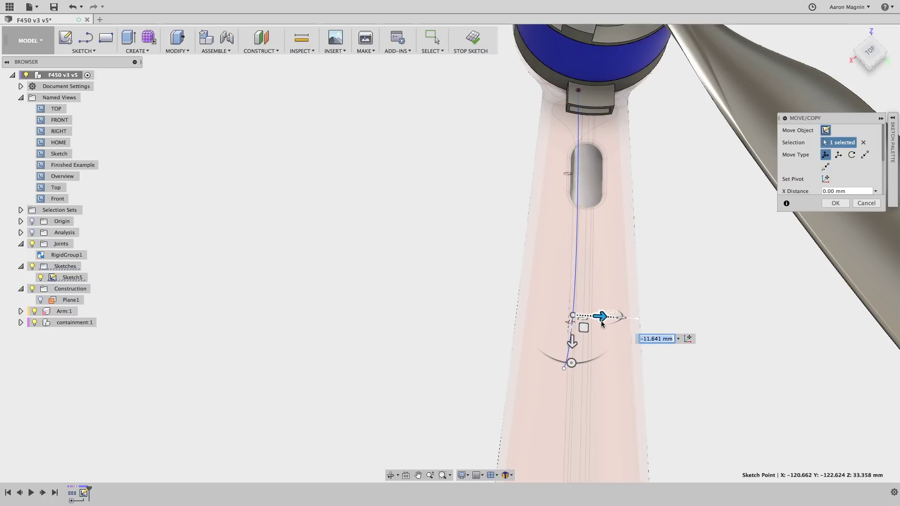
mouse_move(600, 319)
shift+middle_down()
mouse_move(642, 317)
mouse_move(701, 292)
mouse_move(778, 289)
mouse_move(733, 288)
shift+middle_up()
scroll(733, 288, up, 4)
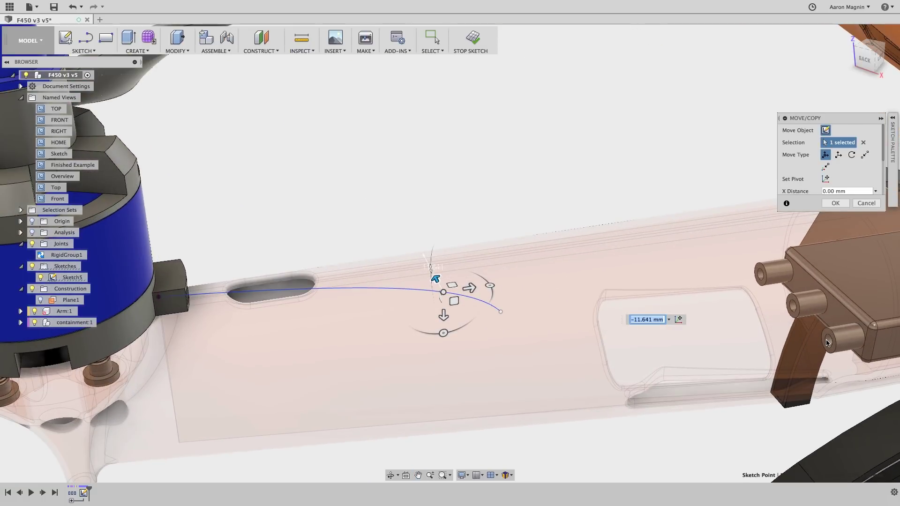
click(836, 203)
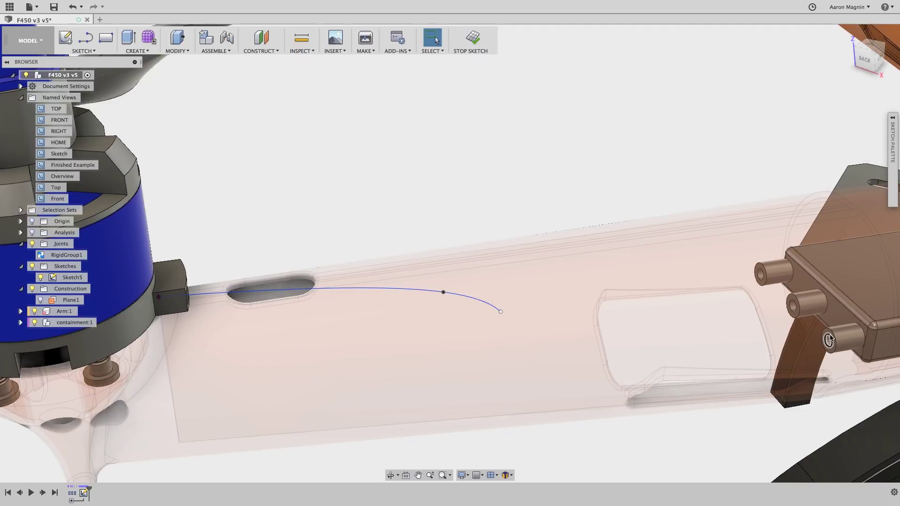
- Include the end face of the speed controller's nearest cylindrical wire connector in the sketch as 3D geometry
scroll(829, 339, up, 3)
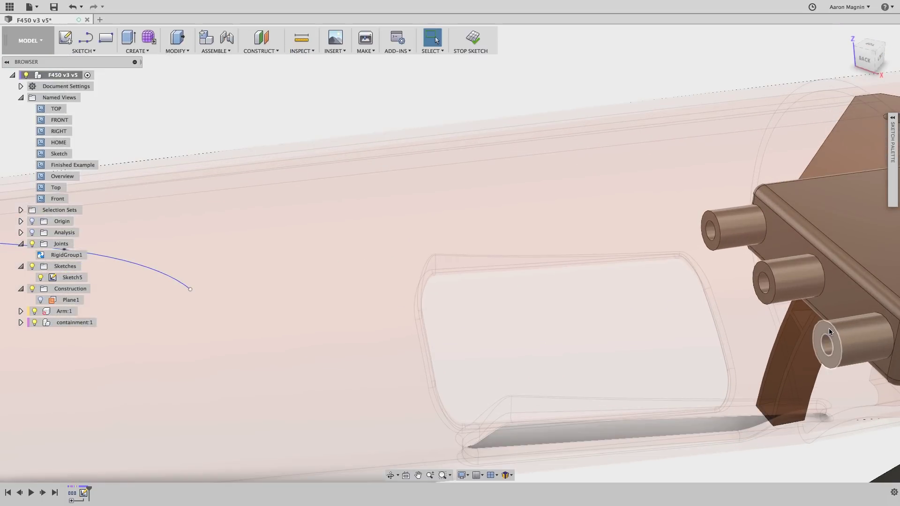
click(829, 331)
text(s)
text(inc)
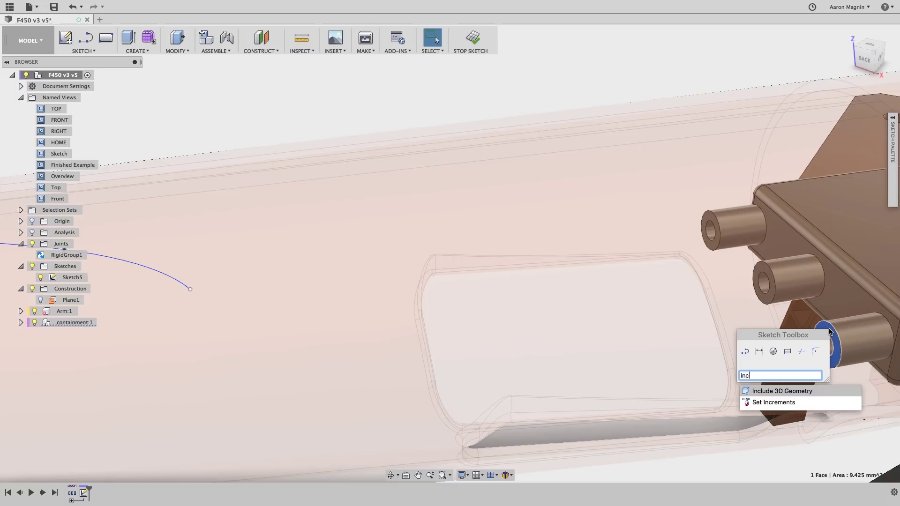
key(Return)
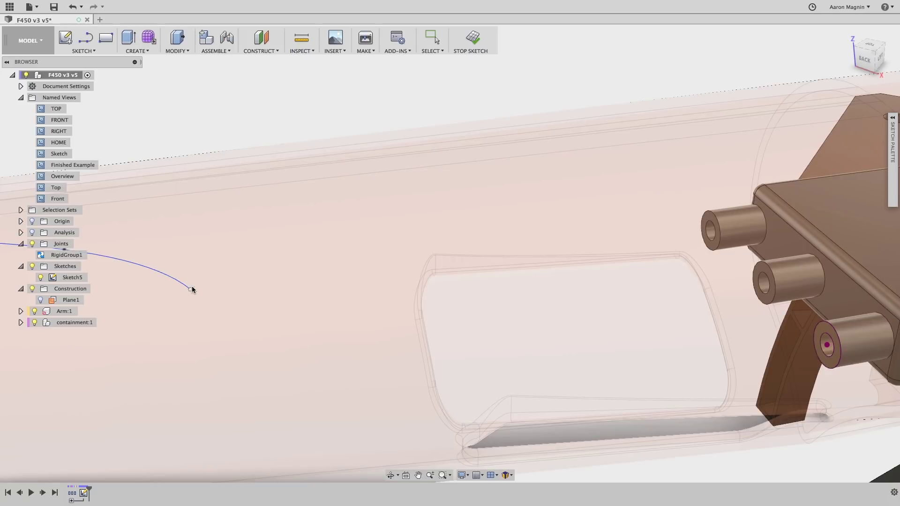
- Make the spline's free end point coincident with the centre of the speed controller's nearest wire connector and finish the sketch
shift+middle_drag(191, 292, 345, 306)
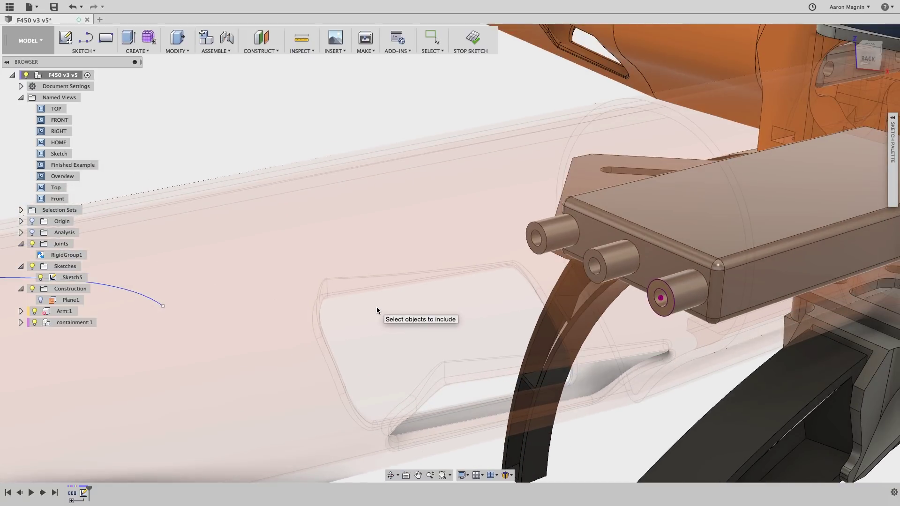
key(Escape)
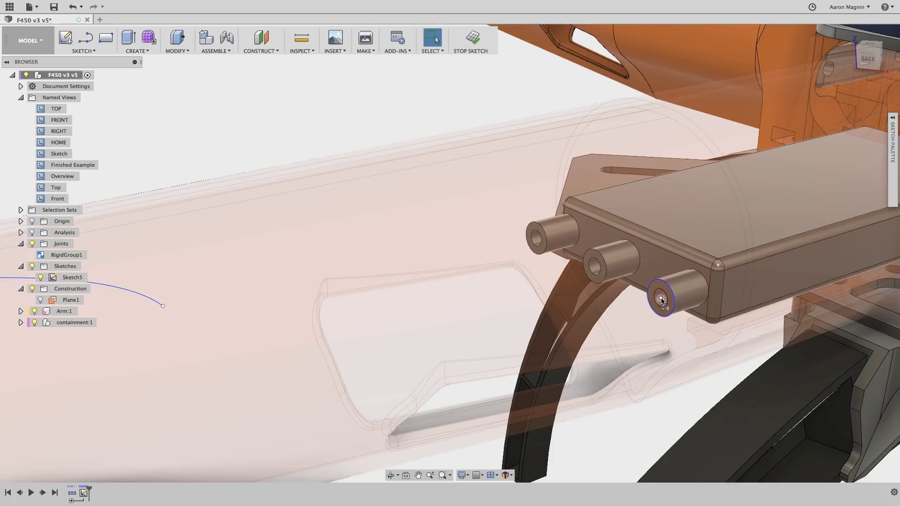
click(661, 298)
right_click(163, 308)
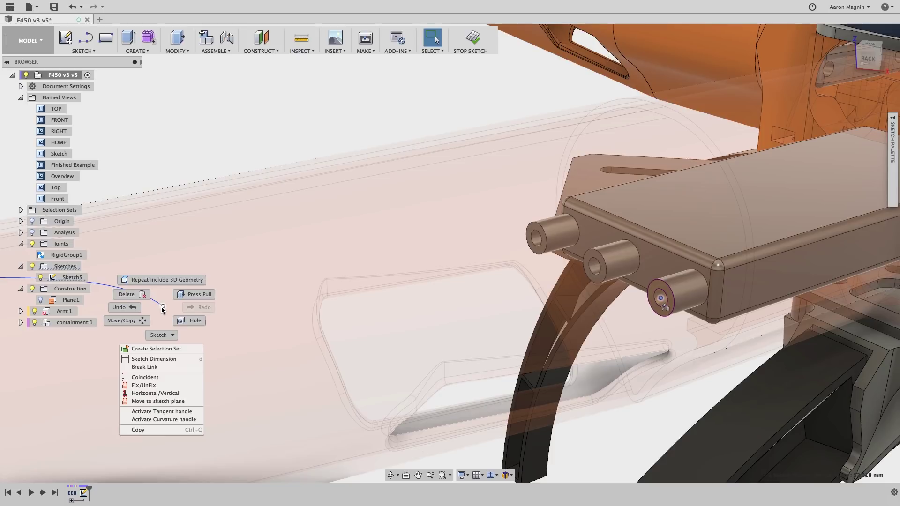
click(149, 378)
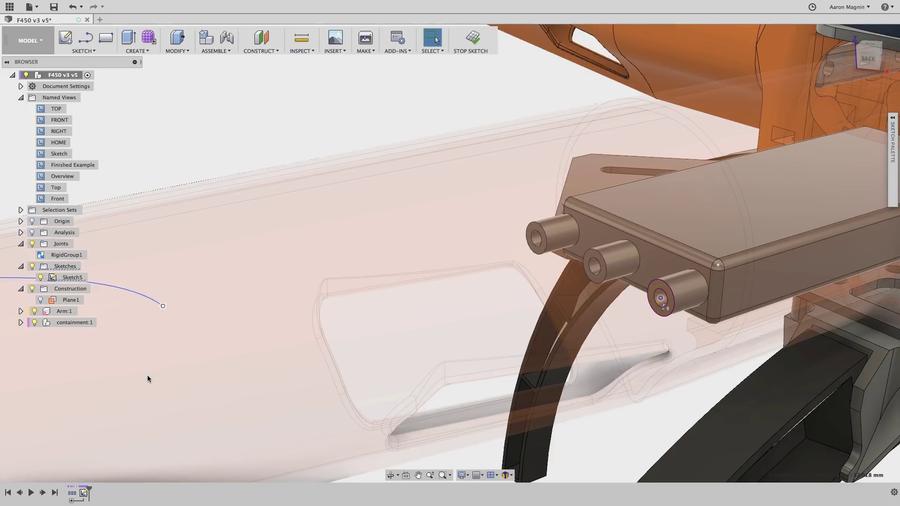
mouse_move(148, 376)
middle_down()
mouse_move(361, 315)
mouse_move(262, 299)
mouse_move(347, 306)
middle_up()
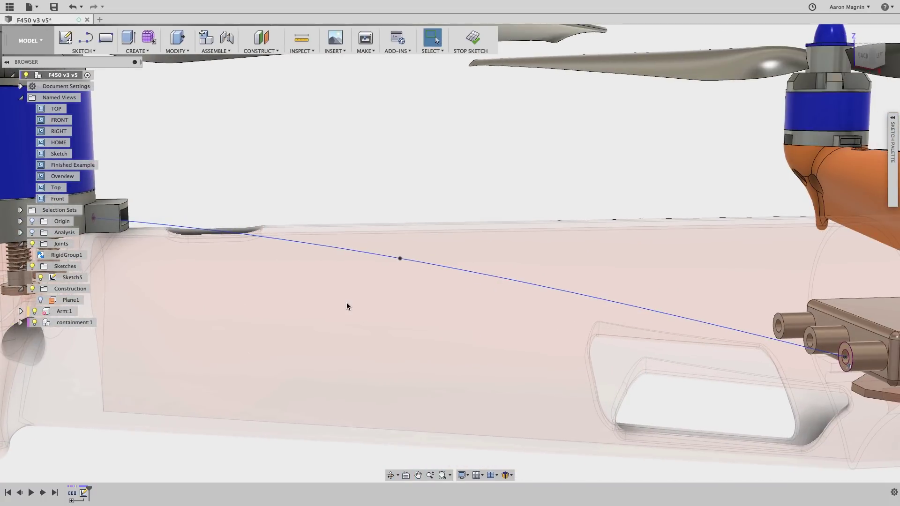
click(473, 39)
- Sweep the circular wire-hole profile in the motor connector along the spline as a new component
text(s)
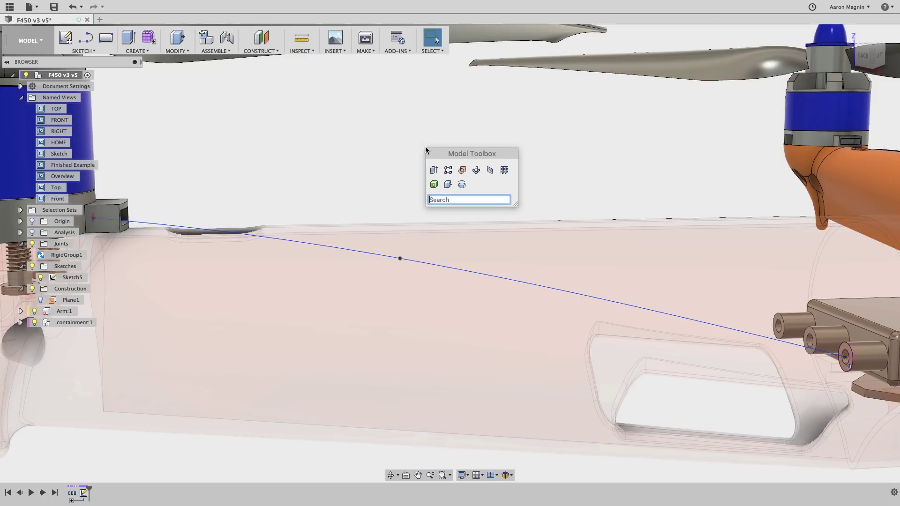
text(sweep)
click(443, 215)
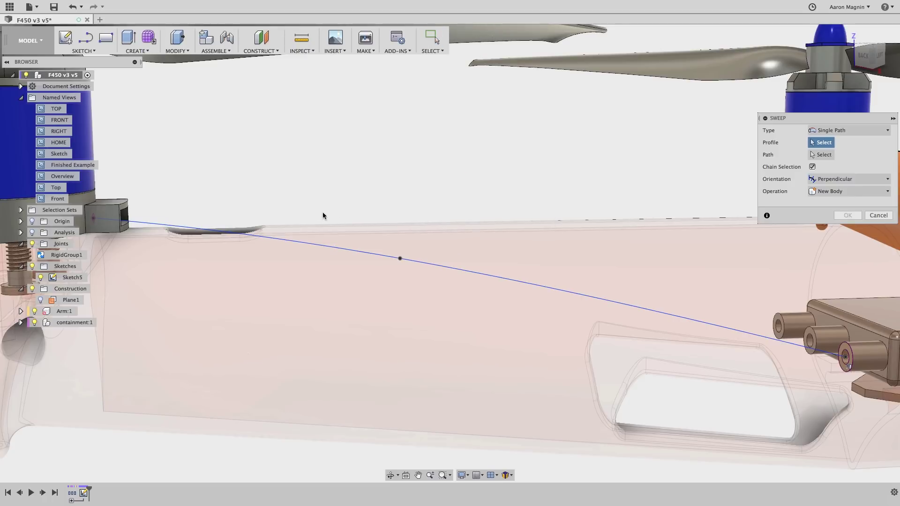
shift+middle_drag(323, 216, 251, 193)
click(254, 191)
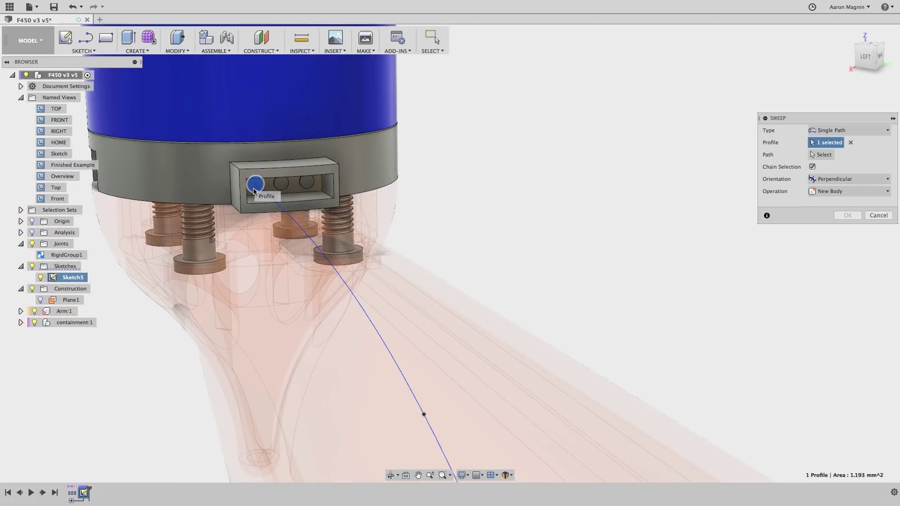
key(Return)
click(354, 301)
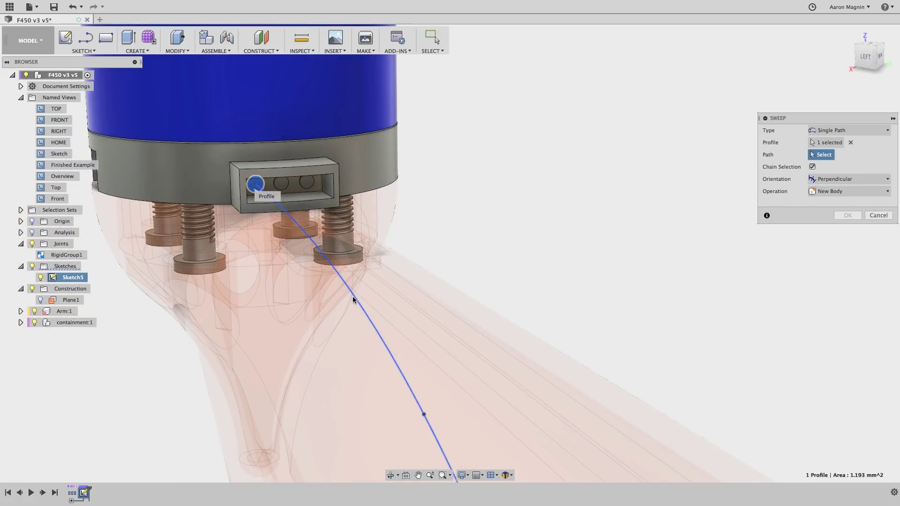
click(354, 300)
click(846, 228)
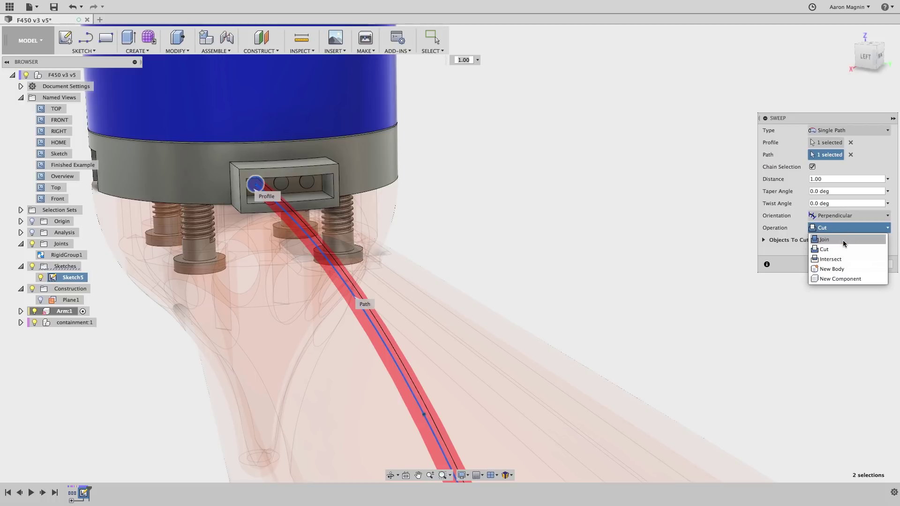
click(839, 279)
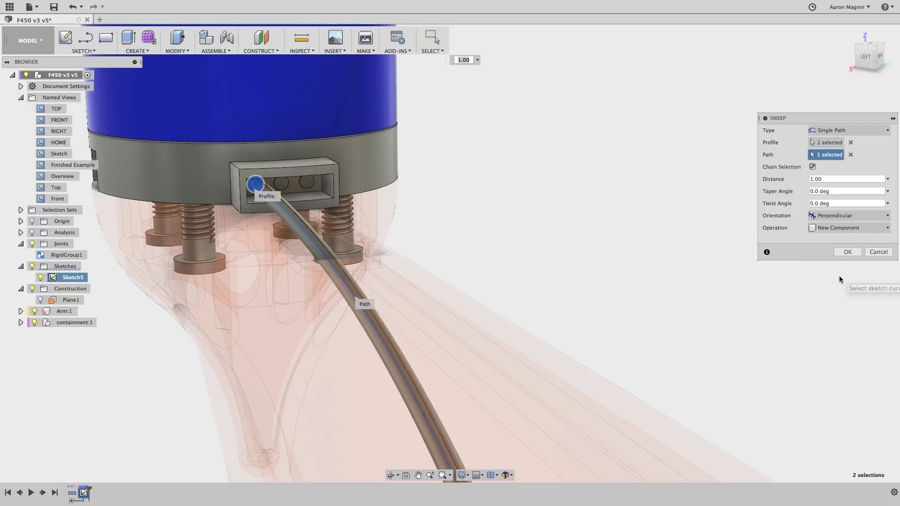
click(848, 253)
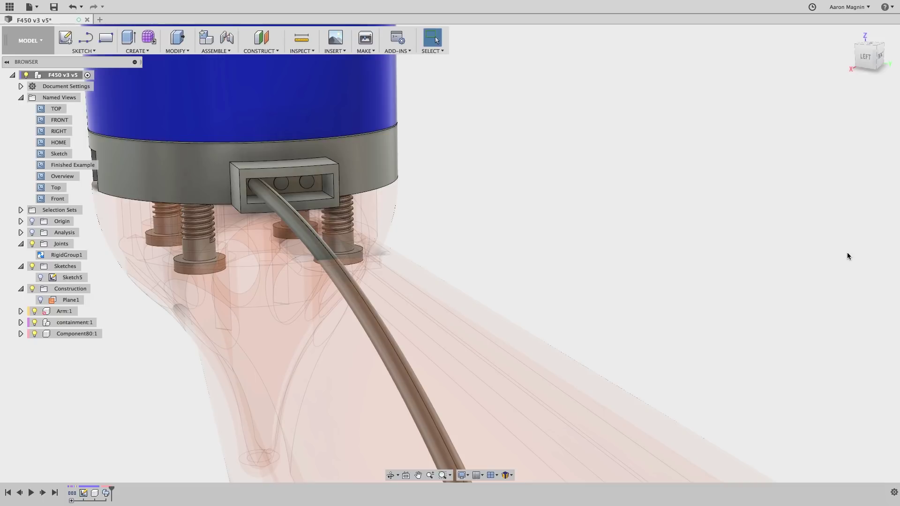
- Move the spline's motor-end tangent handle about 0.9 mm sideways, 2.1 mm toward the motor and 1.1 mm up in the wire's sketch
scroll(848, 256, down, 3)
middle_drag(848, 256, 750, 176)
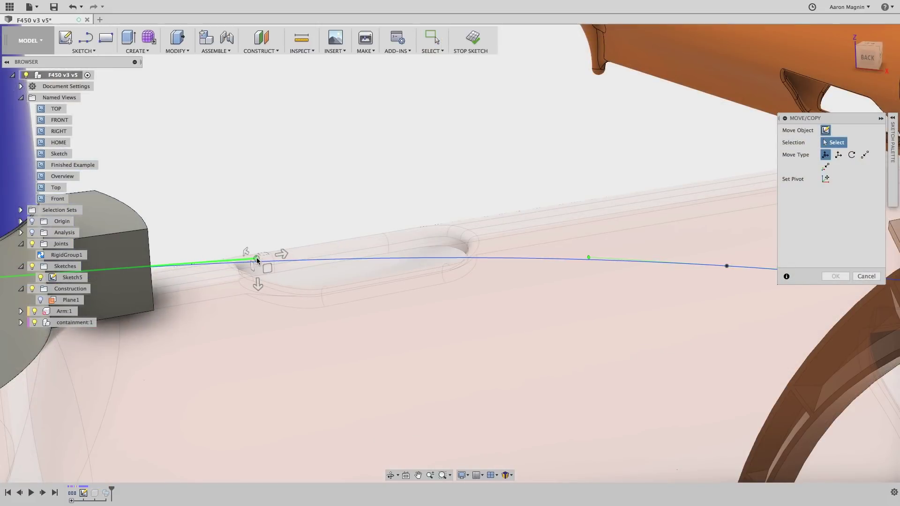
shift+middle_drag(257, 258, 225, 317)
drag(234, 265, 237, 267)
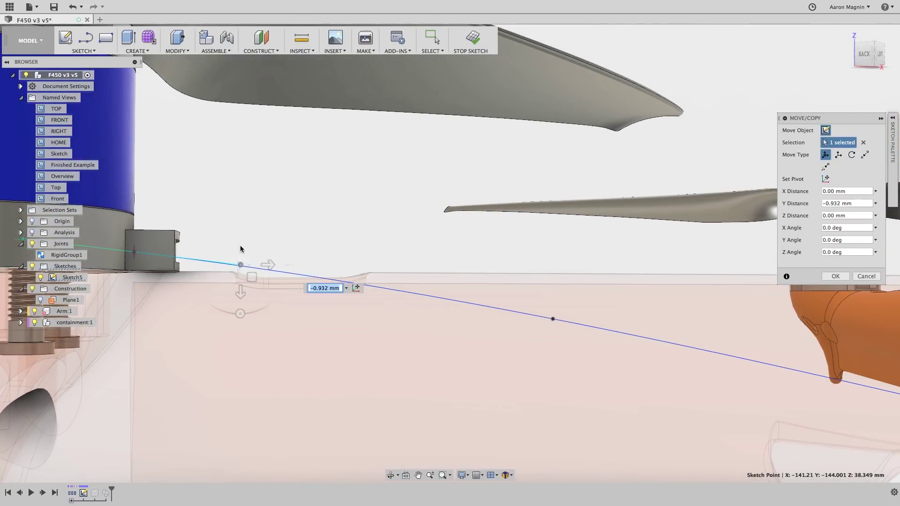
drag(250, 278, 228, 266)
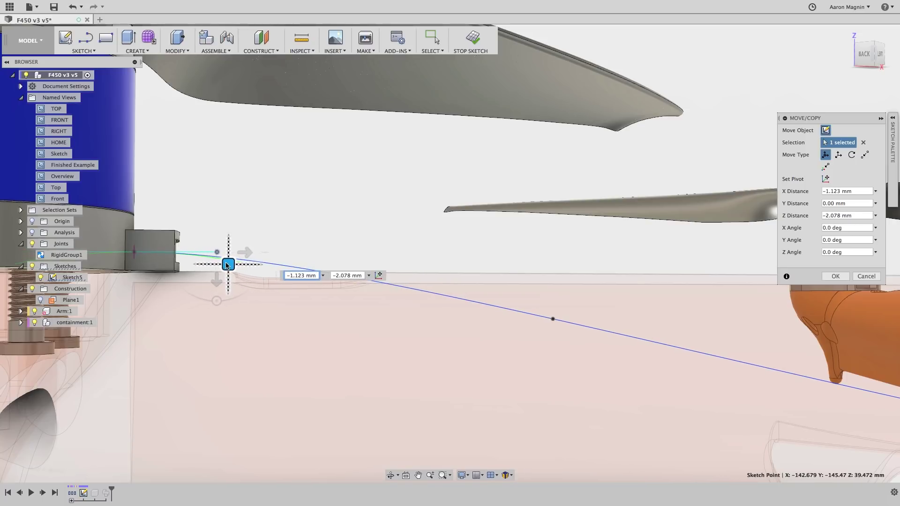
- Move the spline's tangent handle at the speed controller end about 3.5 mm sideways and about 1.6 mm down
shift+middle_drag(246, 243, 206, 249)
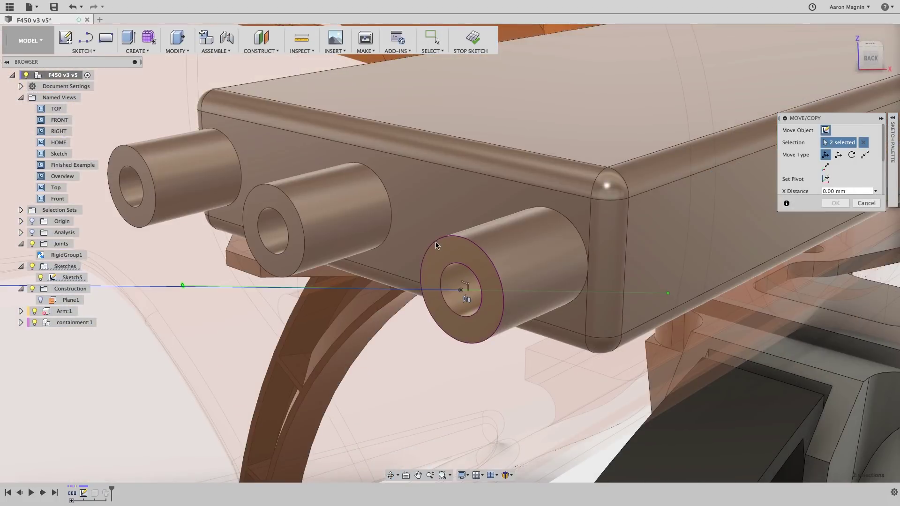
click(183, 286)
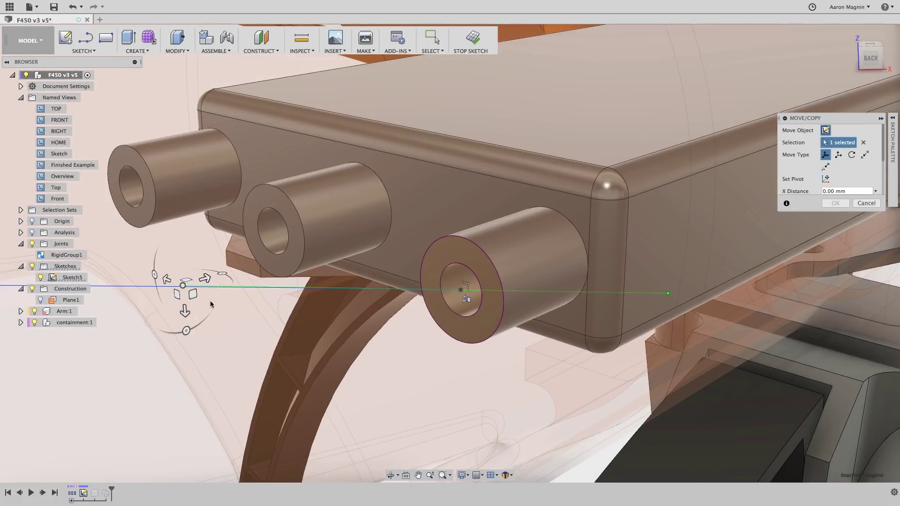
shift+middle_drag(211, 304, 243, 315)
drag(242, 316, 295, 312)
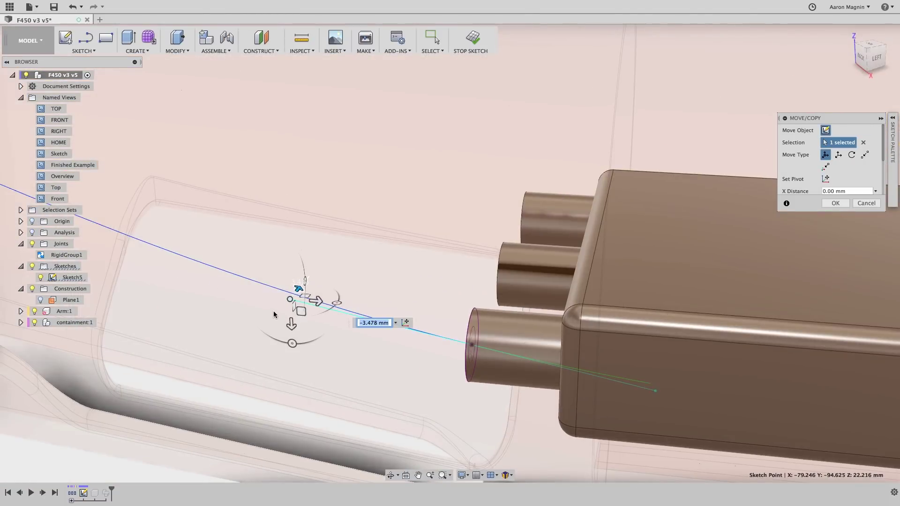
drag(291, 305, 284, 354)
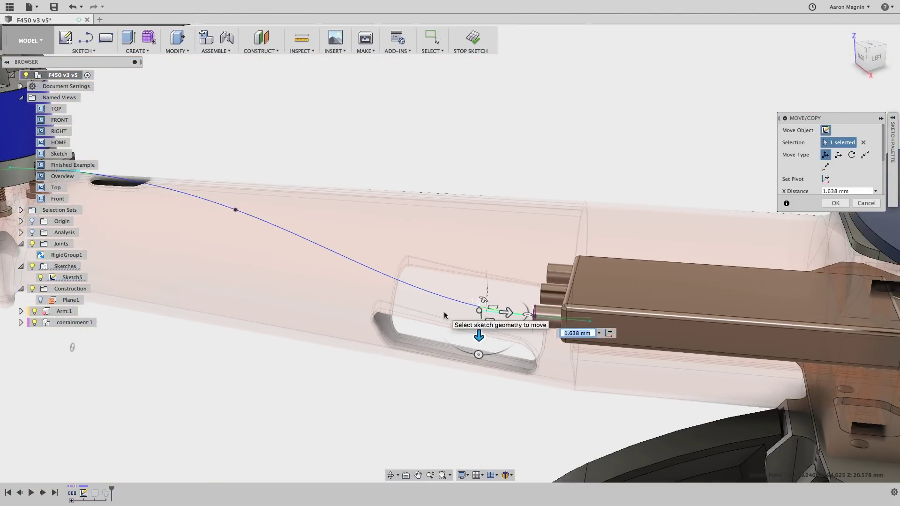
- Move the spline's middle point about 11.2 mm along the arm toward the motor and finish the sketch to update the wire
scroll(445, 315, down, 2)
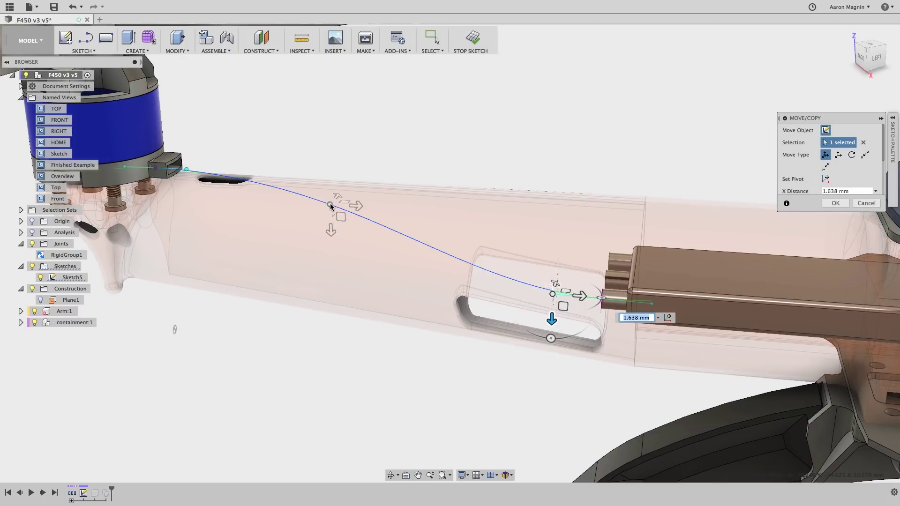
click(331, 205)
drag(356, 205, 306, 205)
shift+middle_drag(306, 202, 617, 207)
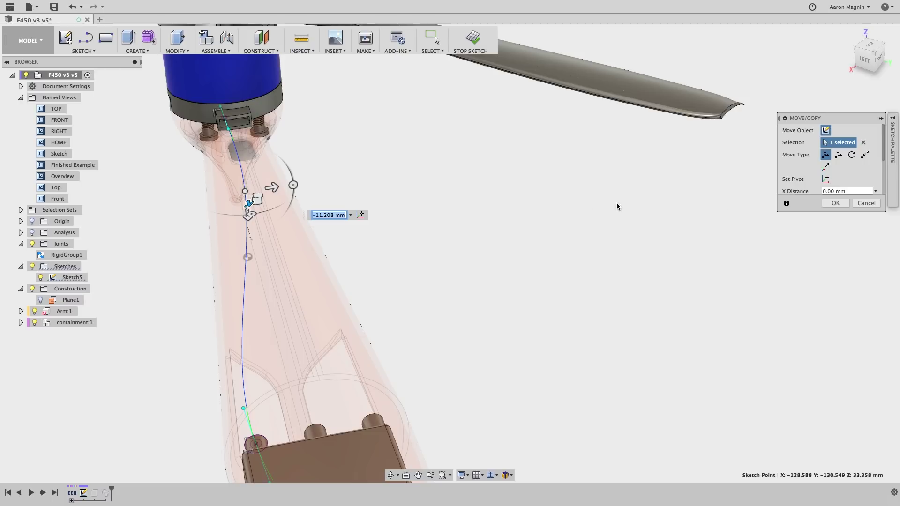
click(835, 203)
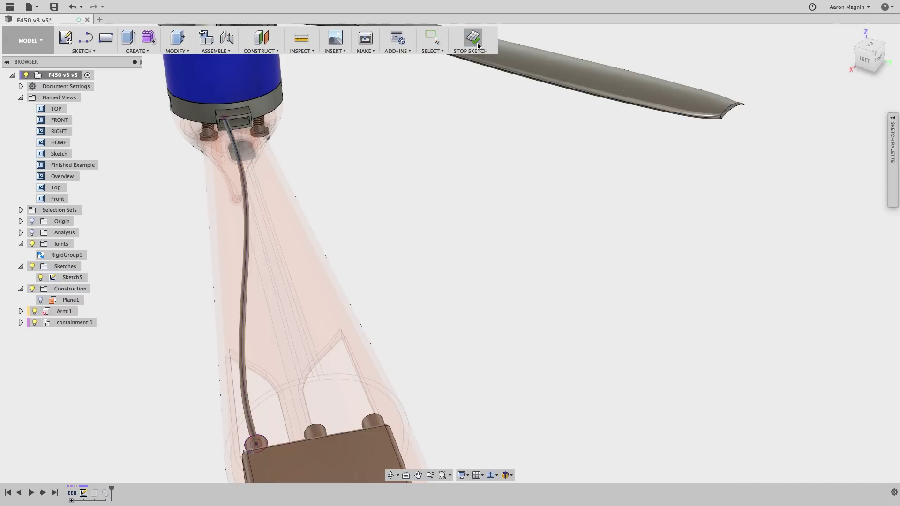
click(472, 39)
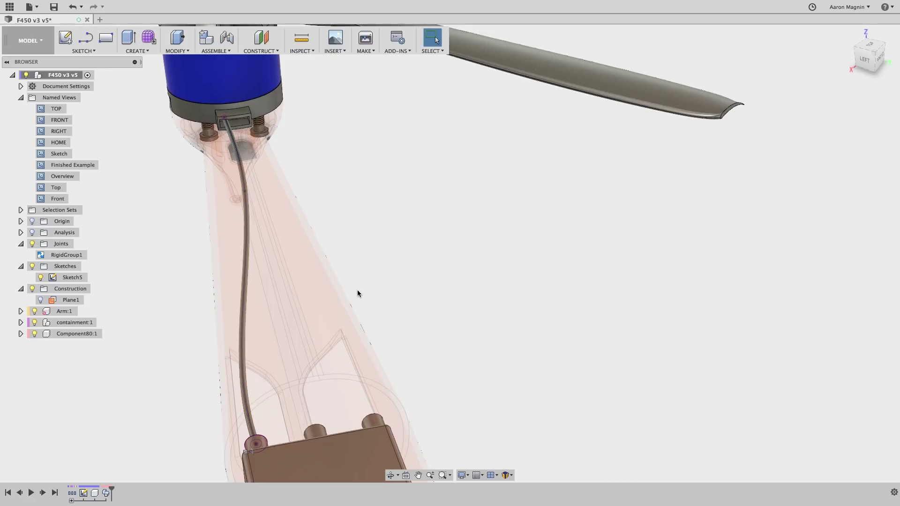
shift+middle_drag(358, 290, 335, 288)
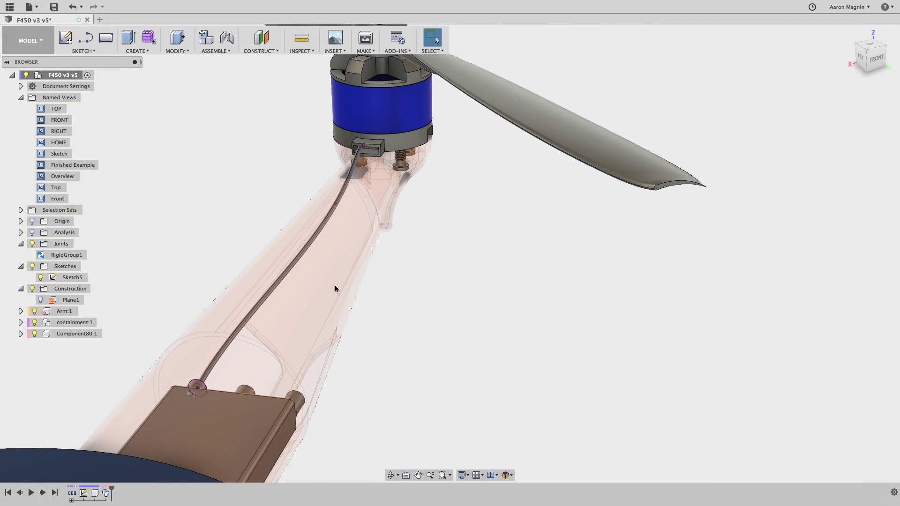